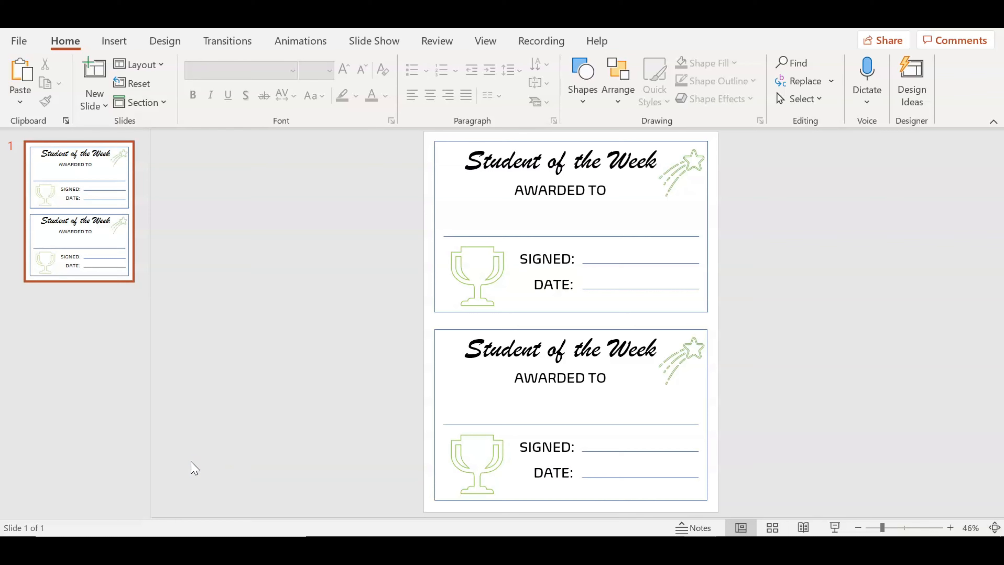
Step: Draw a horizontal straight line about 8.5" long across the page, between the two certificates
{"action": "left_click", "coordinate": [116, 41]}
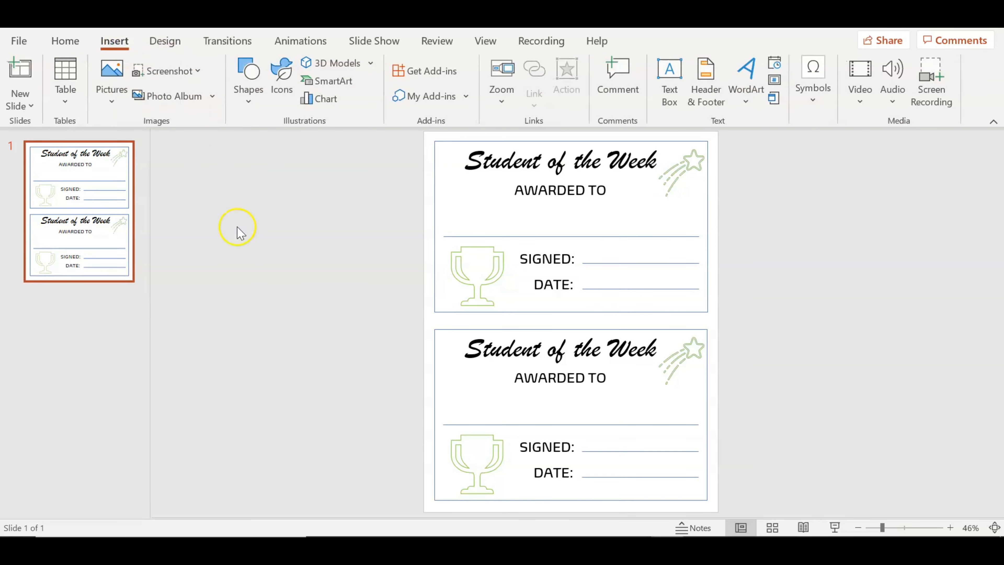
{"action": "left_click", "coordinate": [249, 101]}
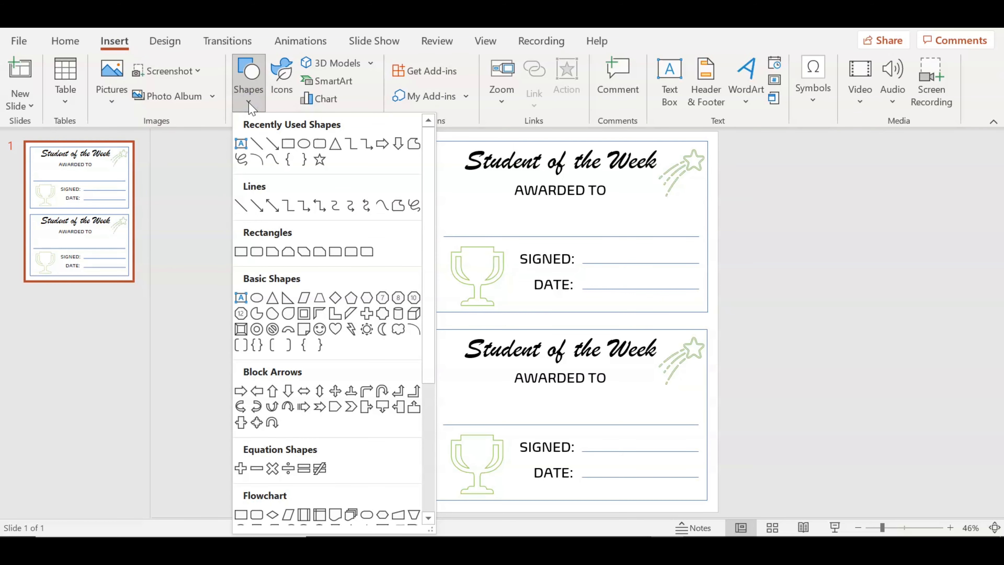
{"action": "left_click", "coordinate": [241, 206]}
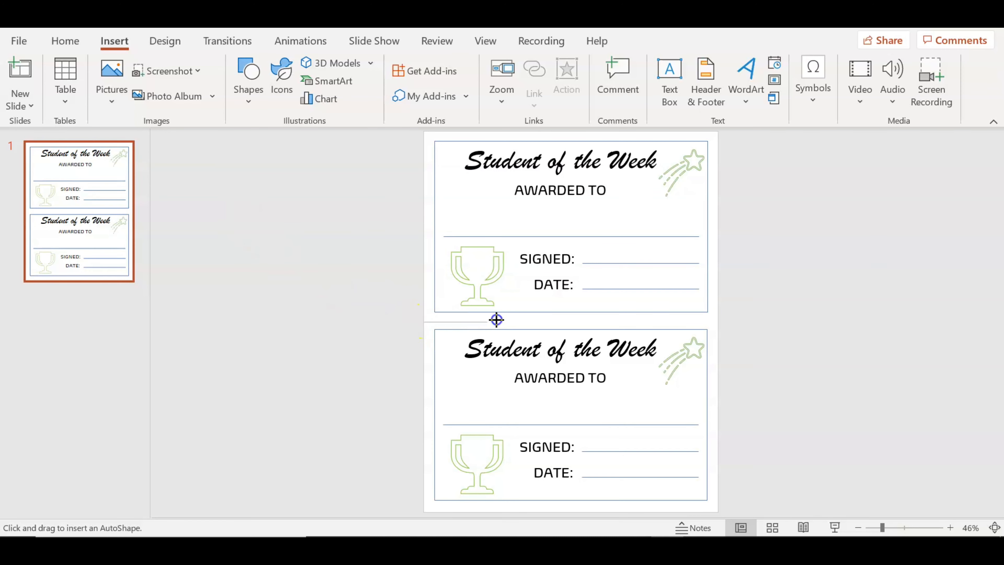
{"action": "left_click_drag", "start_coordinate": [496, 319], "coordinate": [650, 322]}
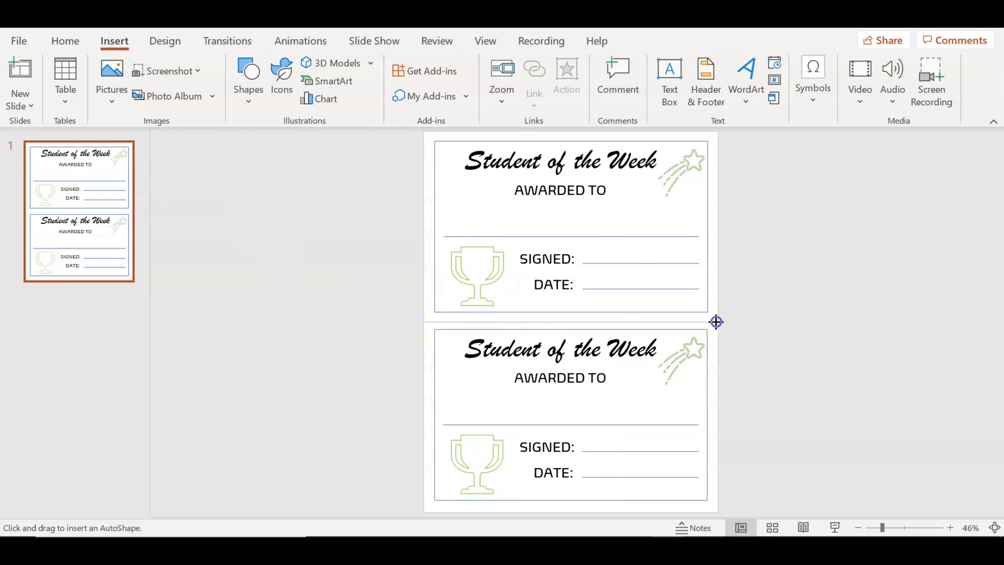
{"action": "left_click_drag", "start_coordinate": [718, 321], "coordinate": [719, 321]}
Step: Nudge the divider line between the certificates into place and apply the black dashed preset style to it
{"action": "left_click", "coordinate": [785, 316]}
{"action": "left_click", "coordinate": [637, 322]}
{"action": "left_click_drag", "start_coordinate": [636, 323], "coordinate": [636, 321]}
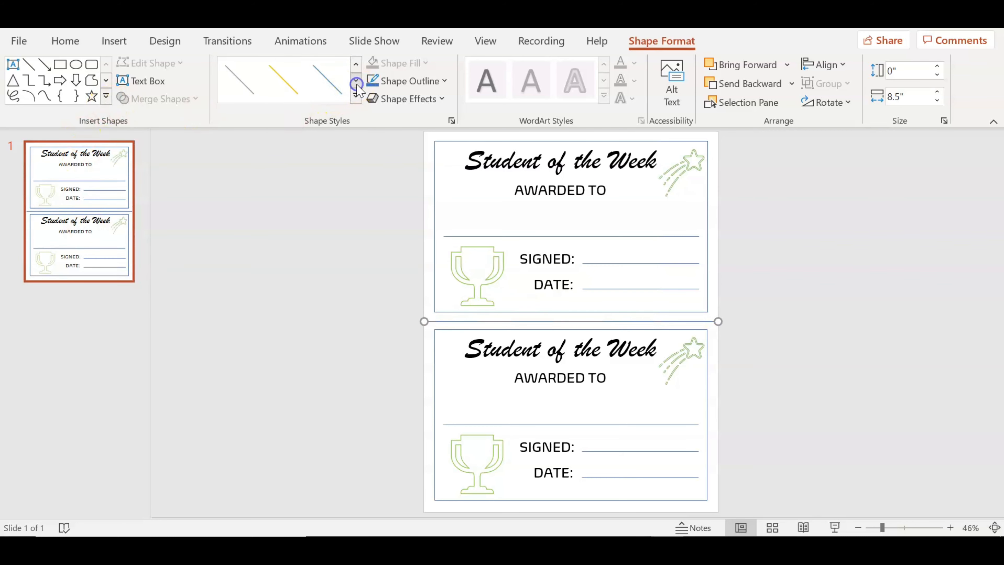
{"action": "left_click", "coordinate": [355, 96]}
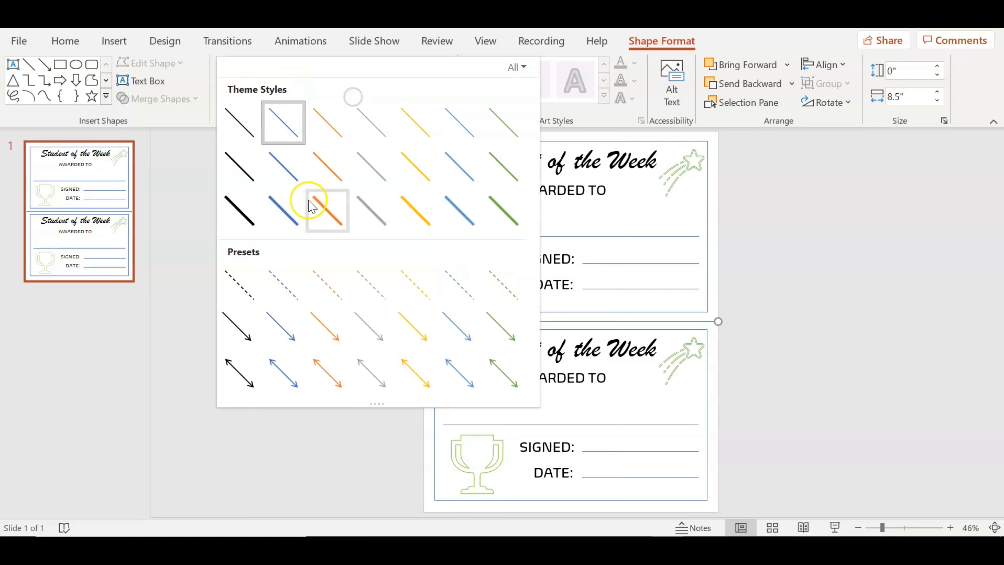
{"action": "left_click", "coordinate": [246, 292]}
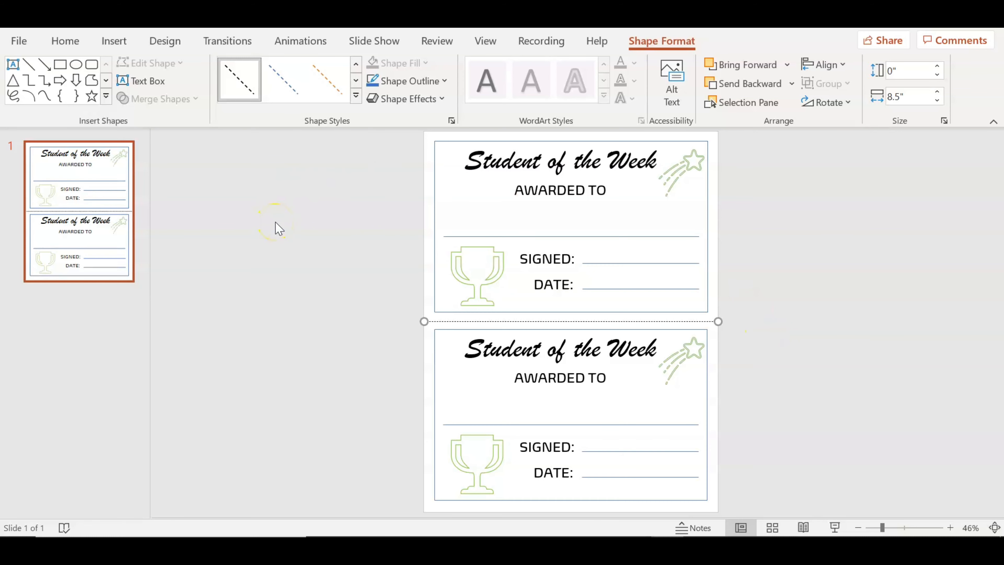
Step: Search the icon library for "scissors" and insert the outlined scissors icon
{"action": "left_click", "coordinate": [122, 46]}
{"action": "left_click", "coordinate": [284, 84]}
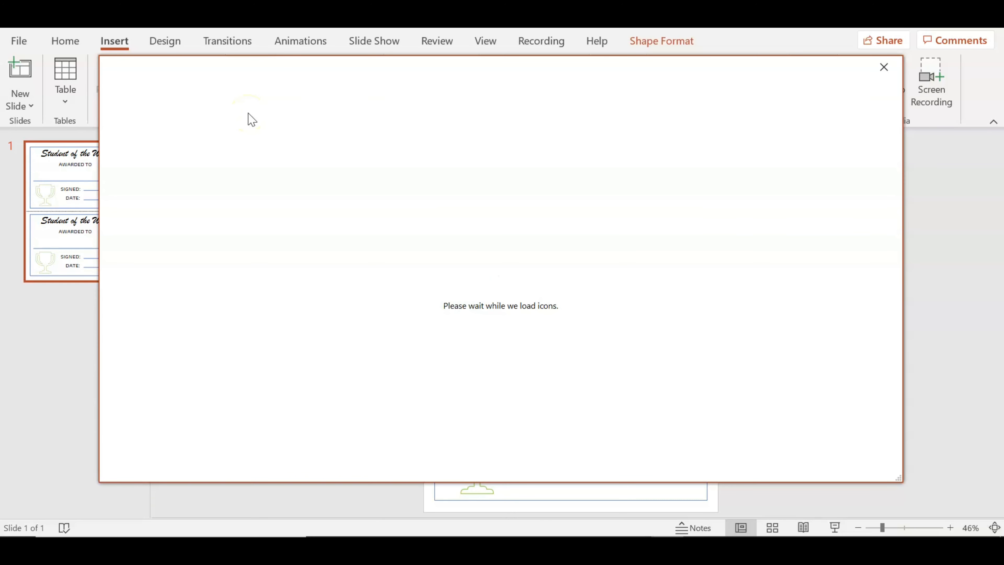
{"action": "left_click", "coordinate": [237, 149]}
{"action": "type", "text": "sciss"}
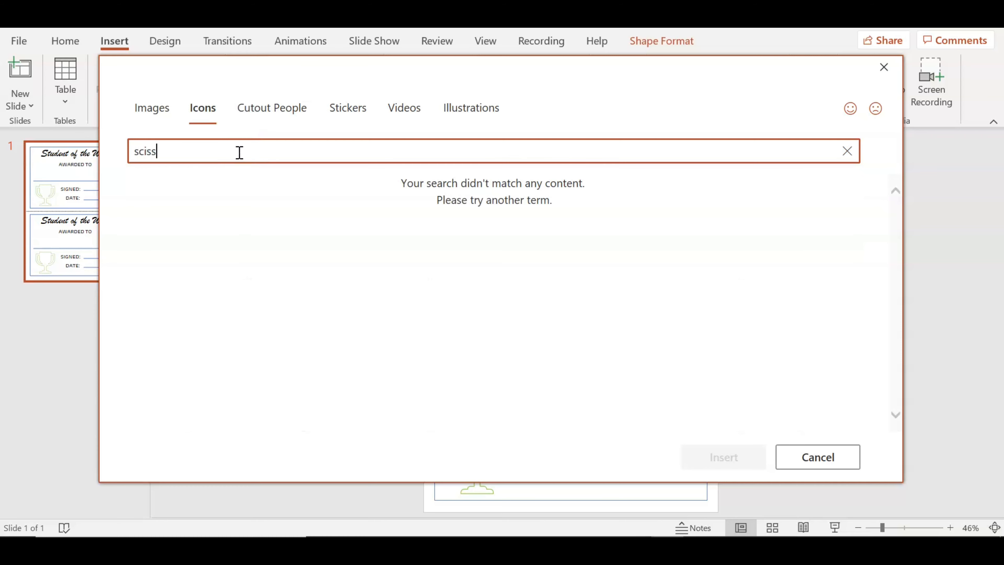
{"action": "type", "text": "ors"}
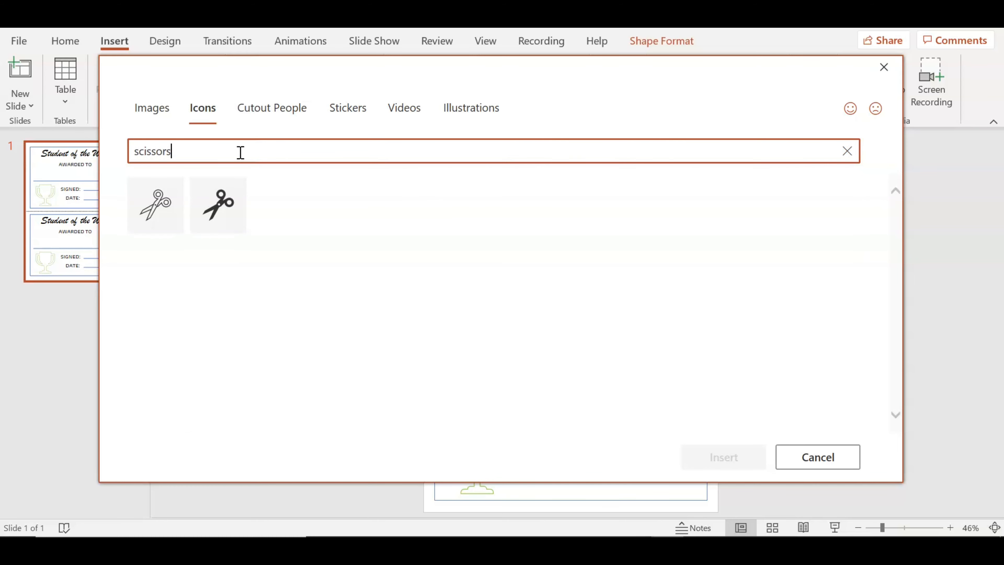
{"action": "left_click", "coordinate": [154, 202]}
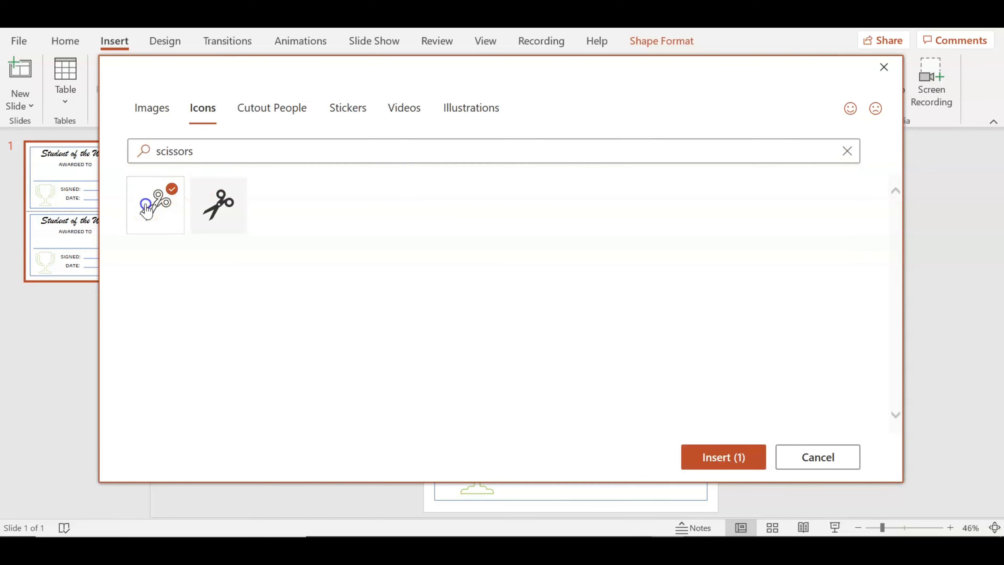
{"action": "left_click", "coordinate": [729, 459]}
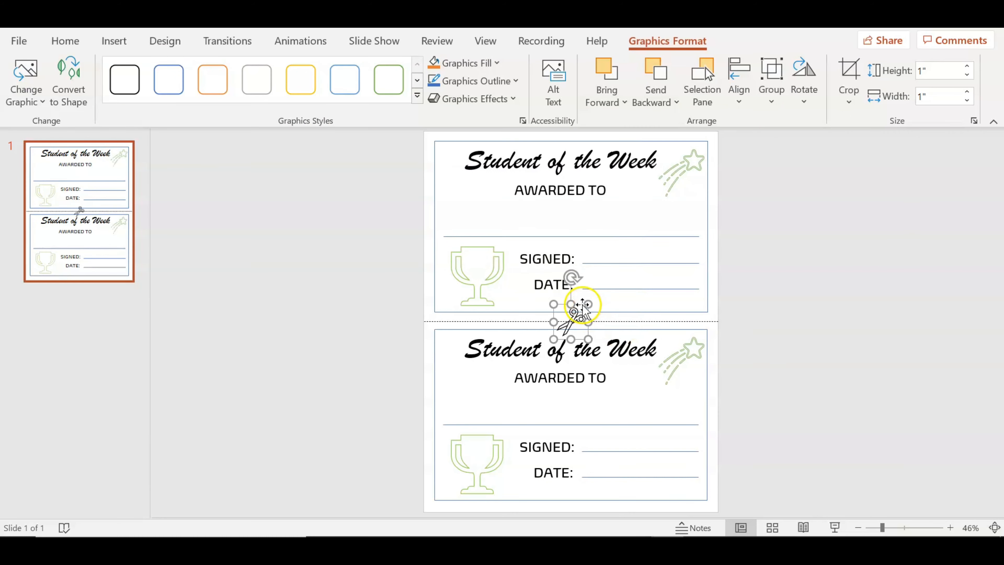
Step: Shrink the scissors icon to about 0.51" and set it at the dashed line's left end, rotated to point along the line
{"action": "left_click_drag", "start_coordinate": [571, 277], "coordinate": [434, 320]}
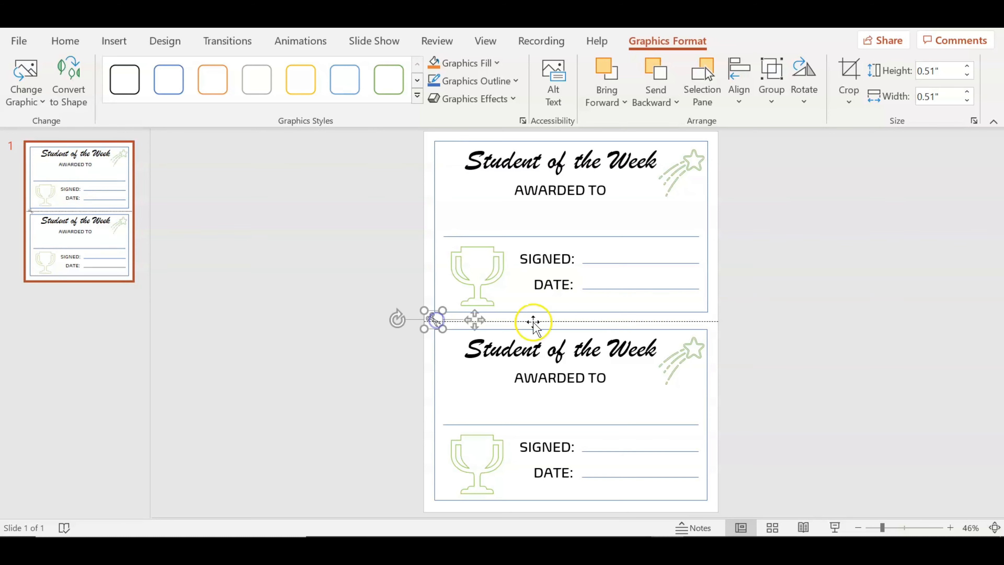
{"action": "left_click", "coordinate": [849, 316]}
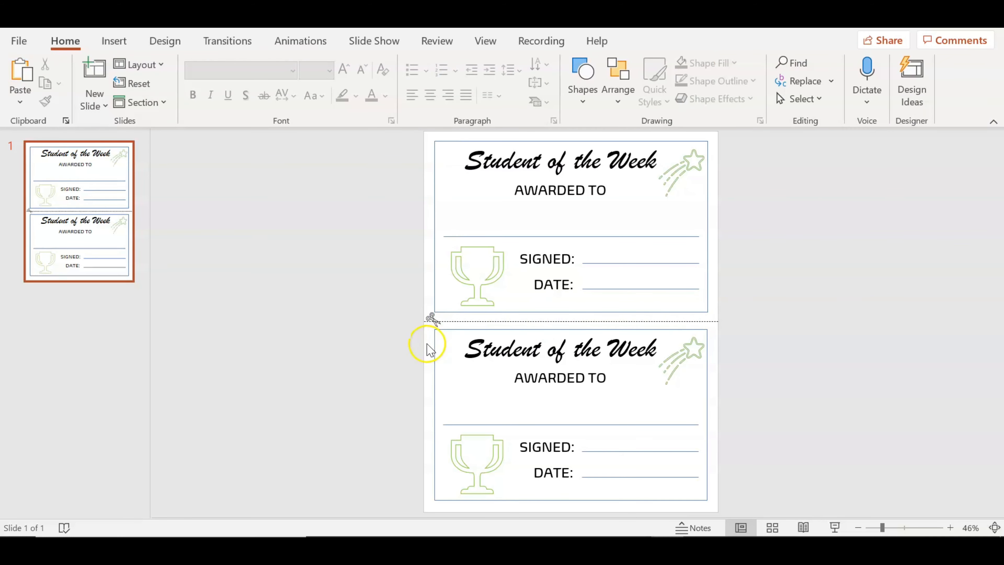
{"action": "left_click", "coordinate": [432, 319]}
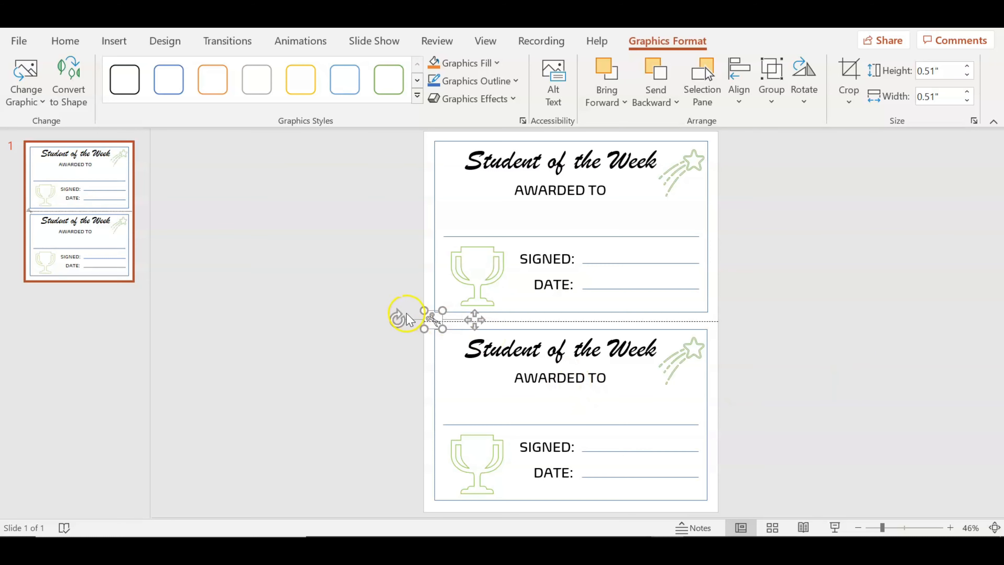
{"action": "left_click_drag", "start_coordinate": [392, 317], "coordinate": [401, 338]}
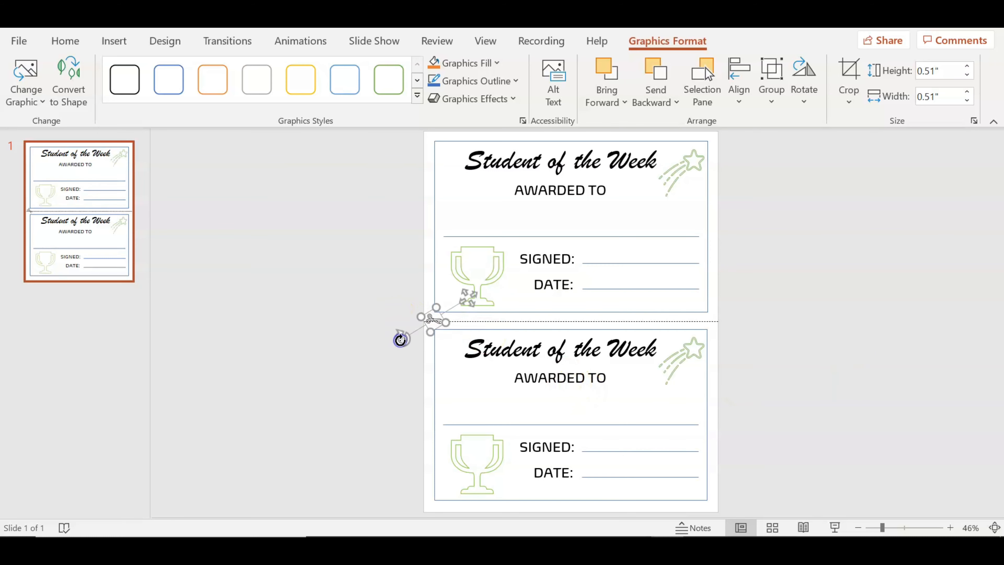
{"action": "left_click", "coordinate": [840, 339]}
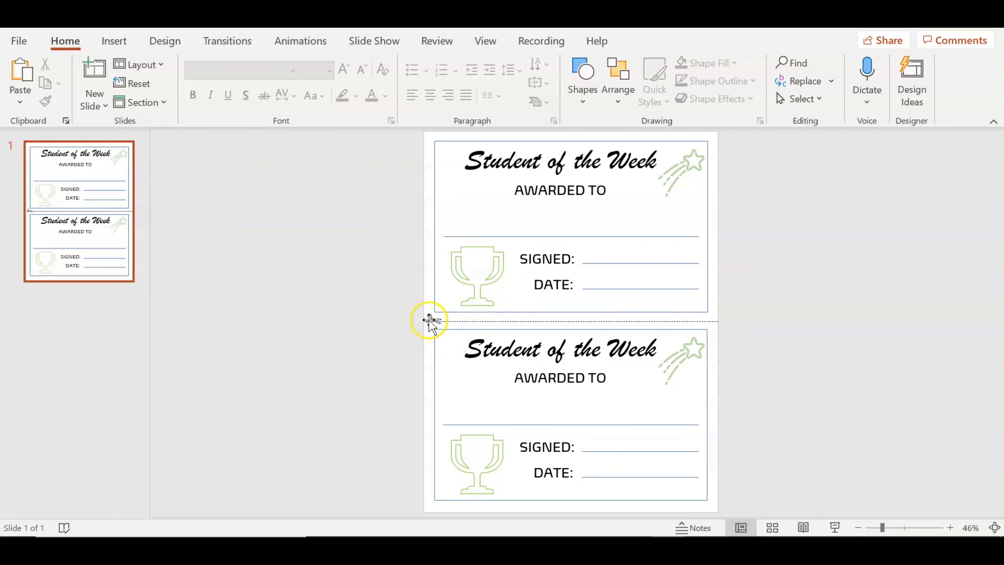
Step: Move the scissors icon off the page and delete it
{"action": "left_click", "coordinate": [430, 319]}
{"action": "left_click_drag", "start_coordinate": [429, 320], "coordinate": [429, 321]}
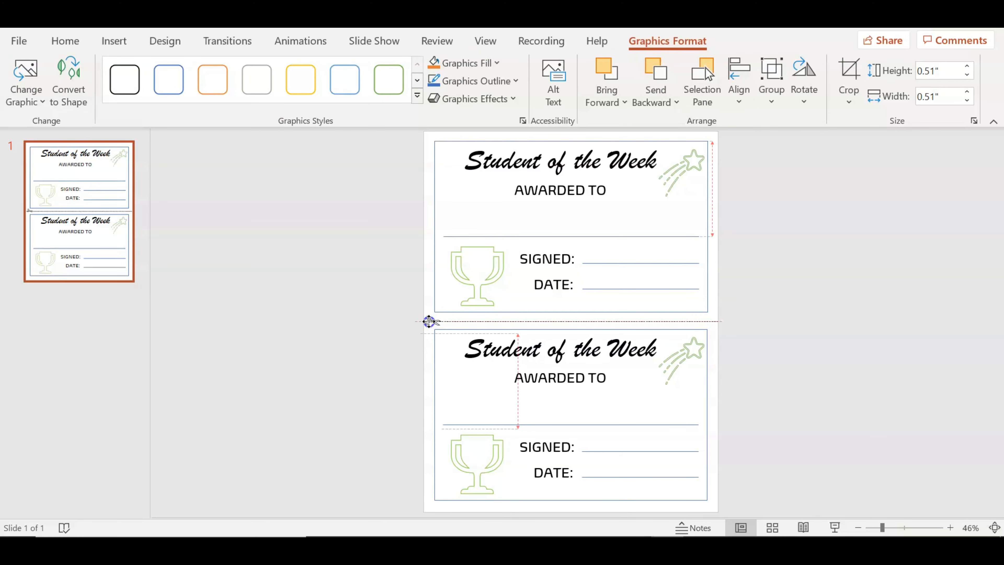
{"action": "left_click_drag", "start_coordinate": [429, 321], "coordinate": [355, 314]}
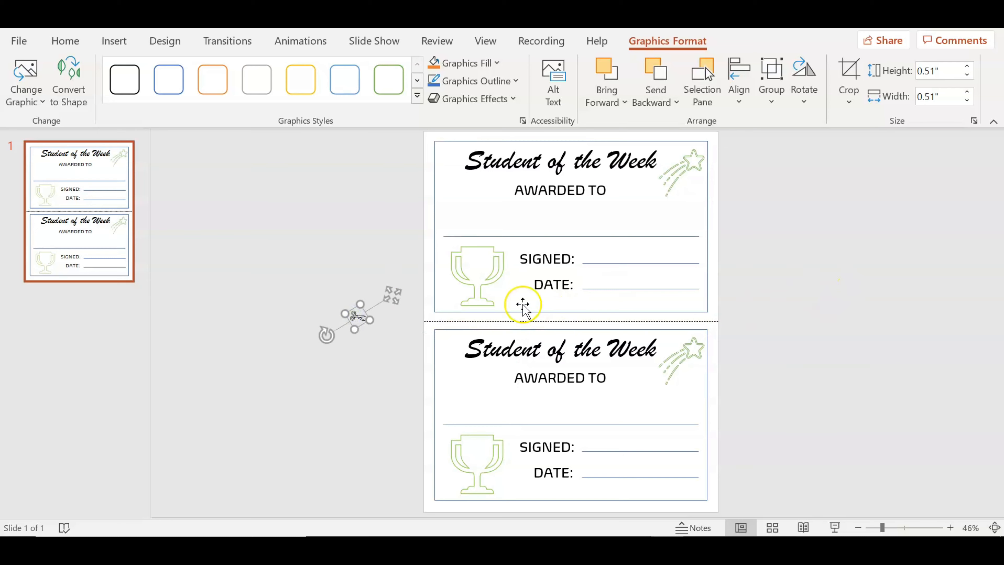
{"action": "key", "text": "Delete"}
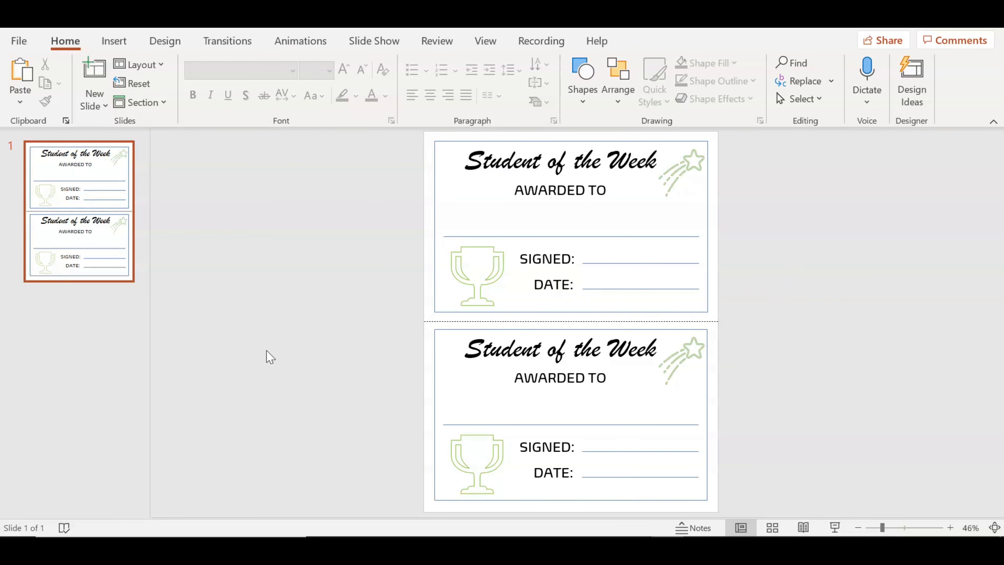
Step: Add a slide with the Blank layout and place it before the certificate slide
{"action": "left_click", "coordinate": [114, 41]}
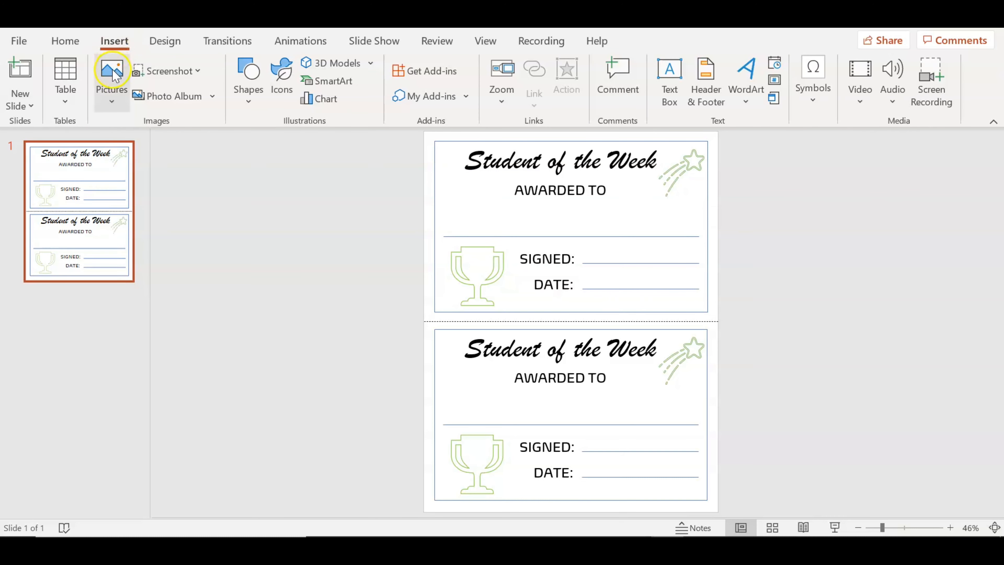
{"action": "left_click", "coordinate": [78, 108]}
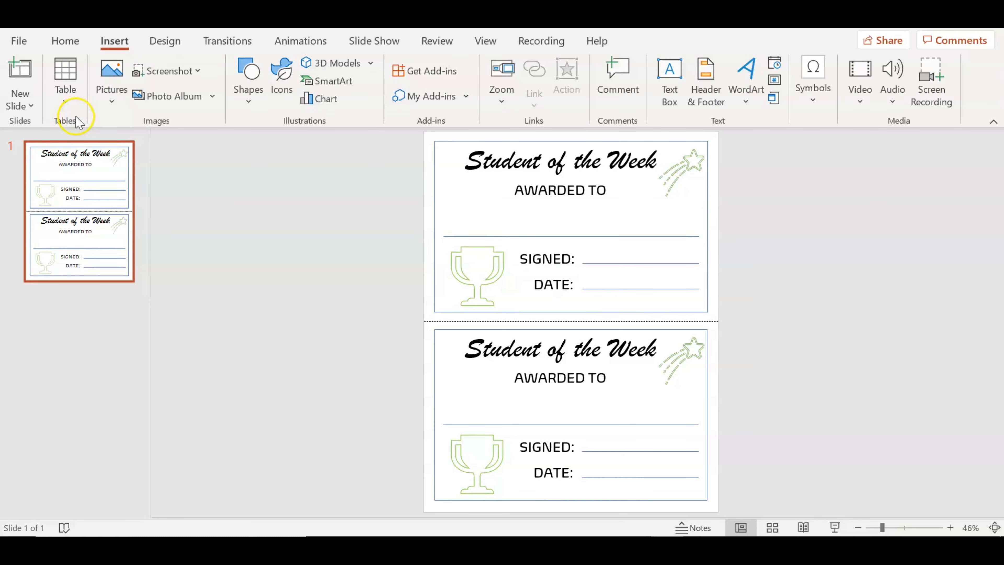
{"action": "left_click", "coordinate": [32, 106]}
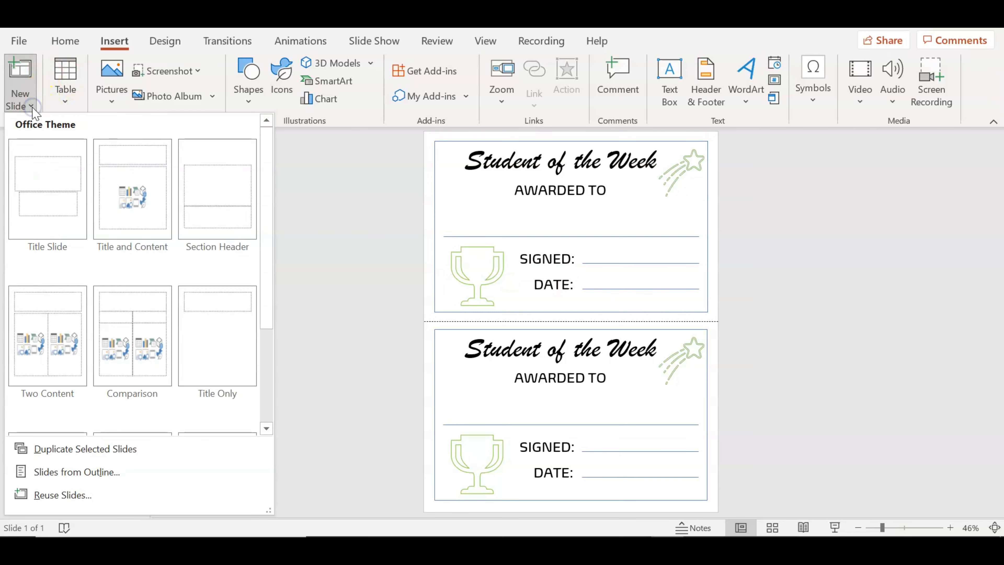
{"action": "scroll", "coordinate": [202, 340], "scroll_direction": "down", "scroll_amount": 1}
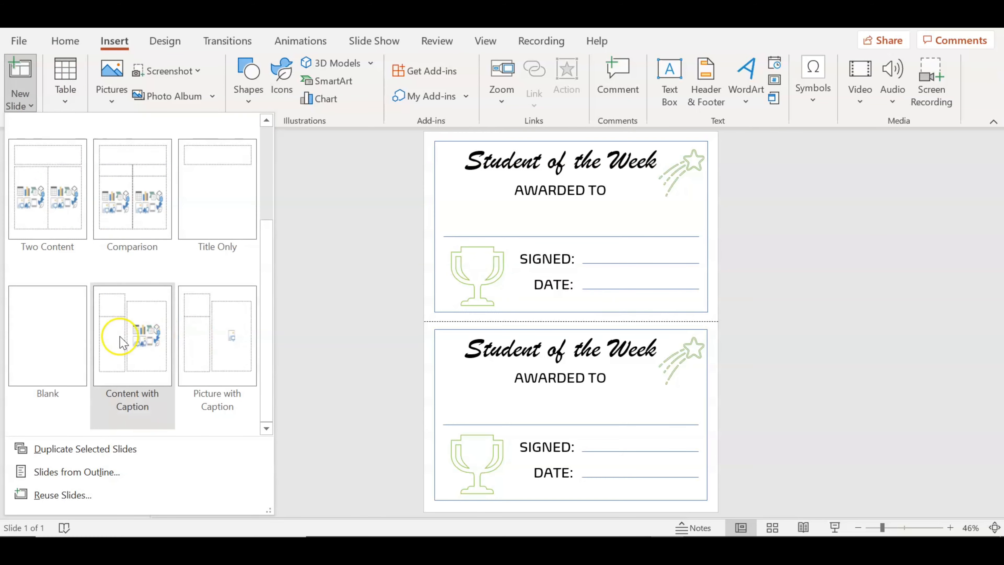
{"action": "left_click", "coordinate": [49, 329]}
{"action": "left_click_drag", "start_coordinate": [51, 330], "coordinate": [56, 207]}
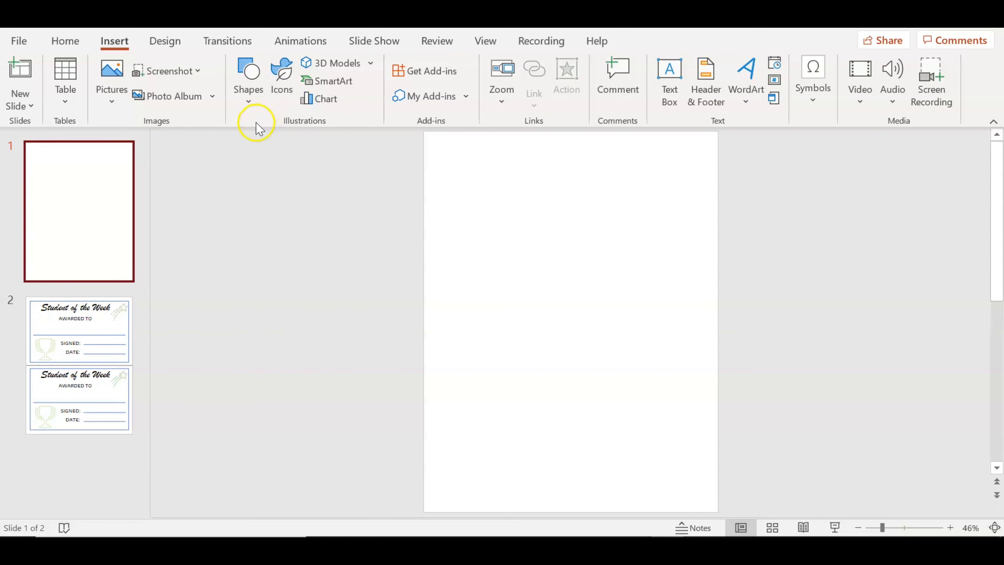
Step: Draw a rectangle about 8.02" wide and 10.58" high on the blank slide, leaving a narrow margin around it
{"action": "left_click", "coordinate": [246, 103]}
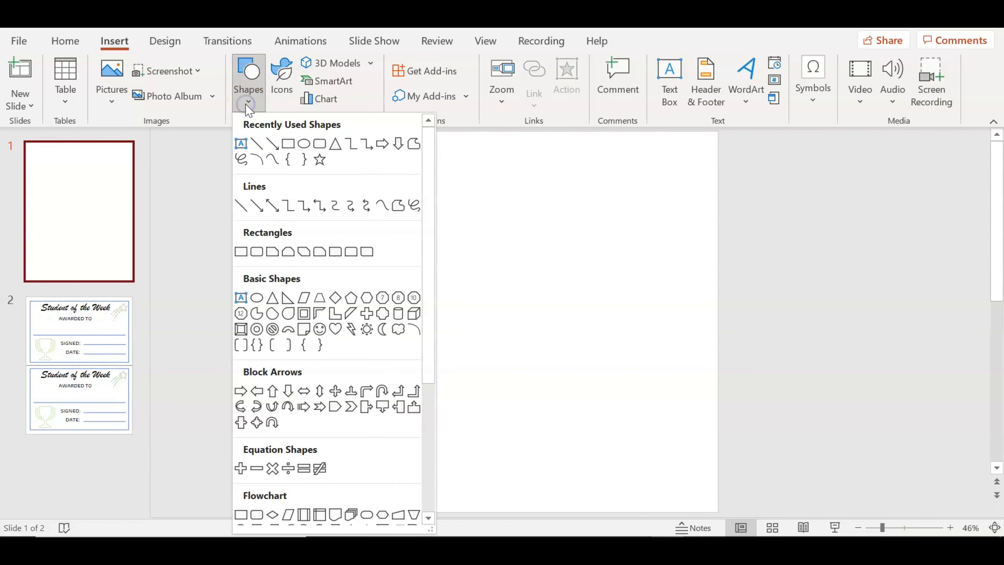
{"action": "left_click", "coordinate": [289, 143]}
{"action": "mouse_move", "coordinate": [431, 138]}
{"action": "left_mouse_down"}
{"action": "mouse_move", "coordinate": [459, 473]}
{"action": "mouse_move", "coordinate": [470, 493]}
{"action": "mouse_move", "coordinate": [481, 502]}
{"action": "mouse_move", "coordinate": [708, 505]}
{"action": "left_mouse_up"}
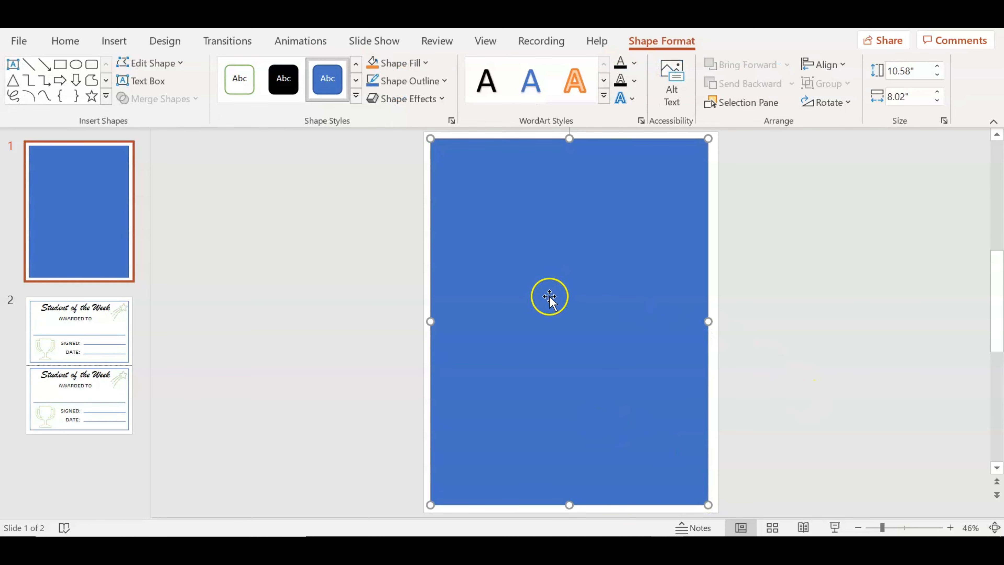
{"action": "left_click", "coordinate": [114, 40]}
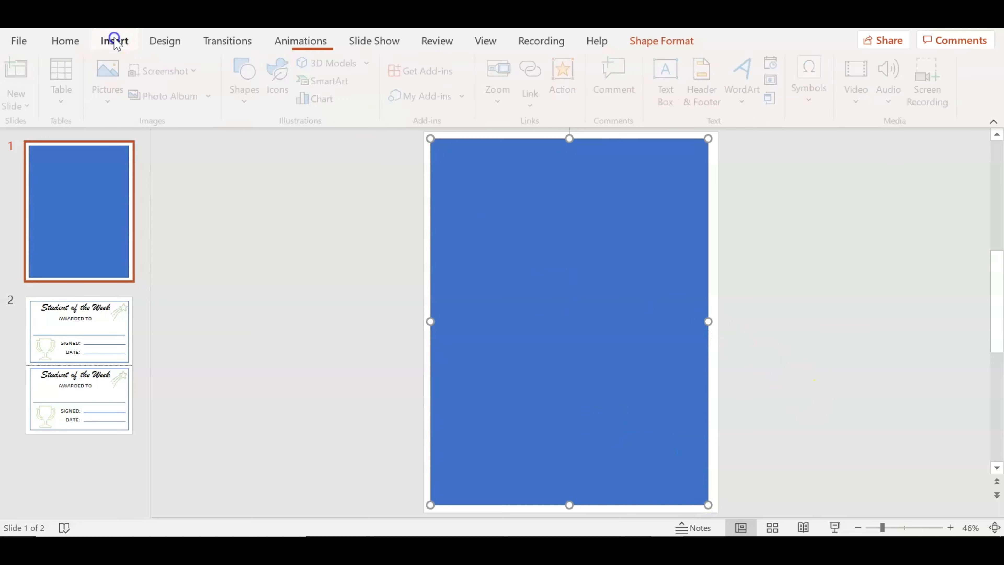
{"action": "left_click", "coordinate": [65, 99]}
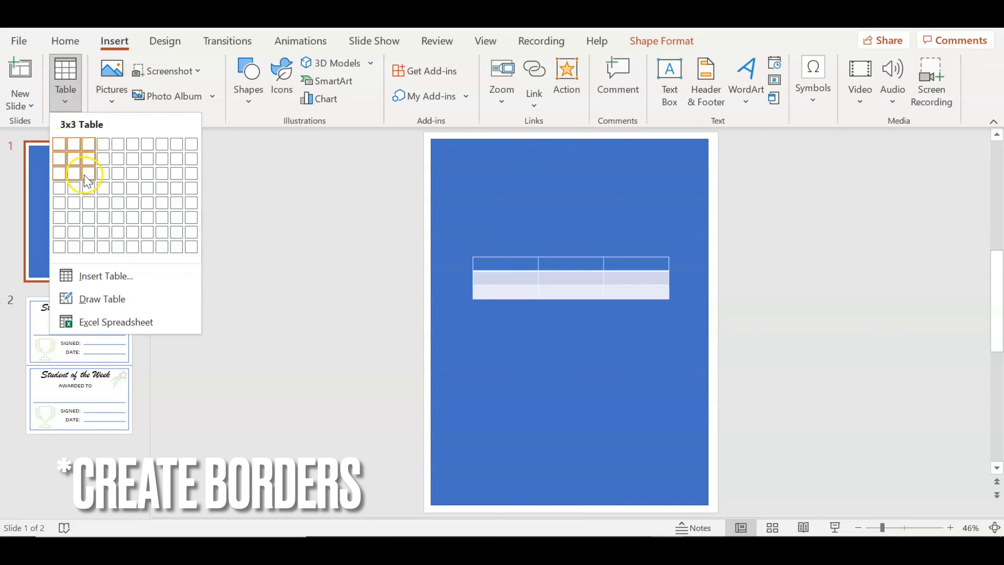
{"action": "left_click", "coordinate": [64, 78]}
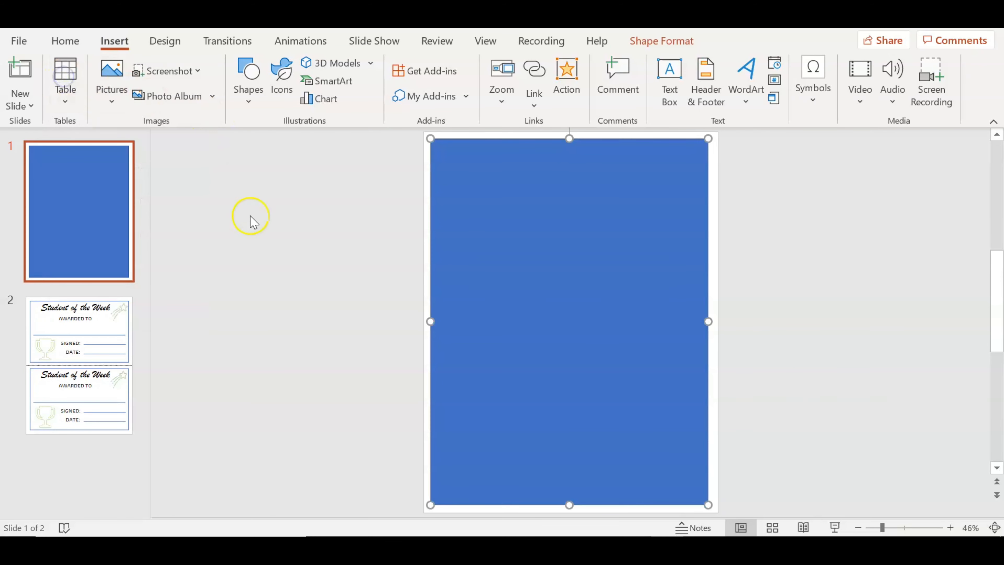
{"action": "left_click", "coordinate": [578, 234]}
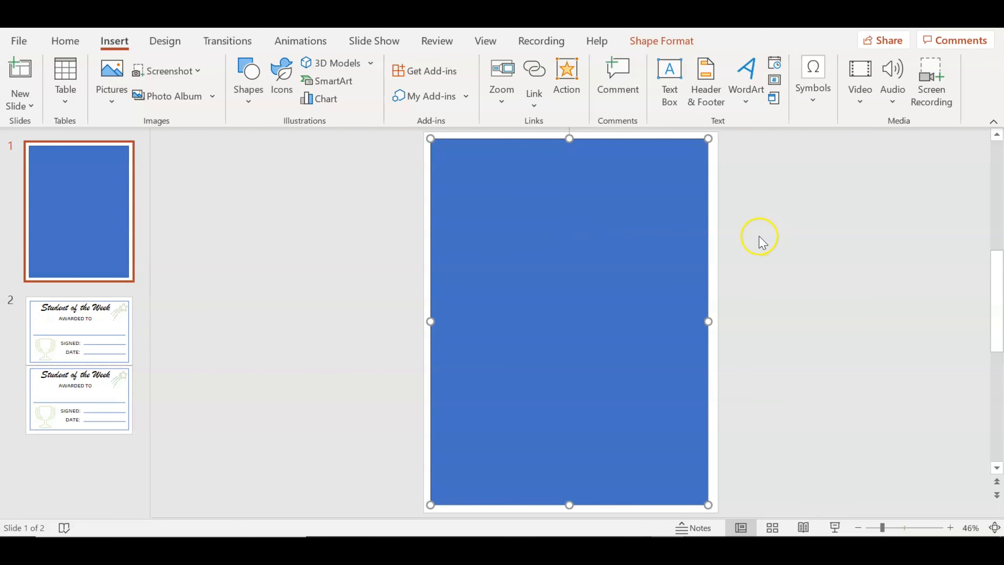
Step: Give the page-sized rectangle a standard Blue outline and set its fill to No Fill
{"action": "left_click", "coordinate": [574, 244]}
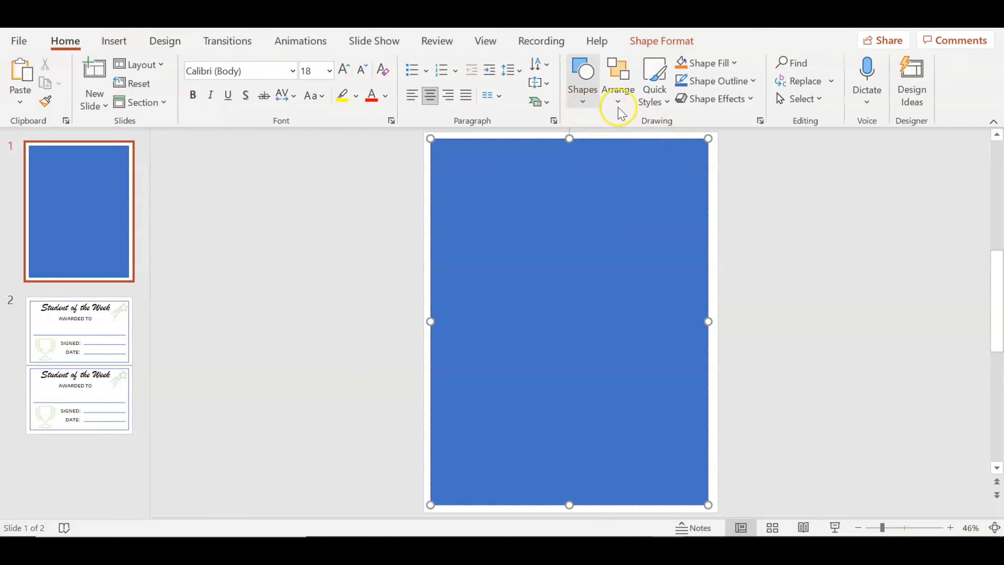
{"action": "left_click", "coordinate": [746, 82]}
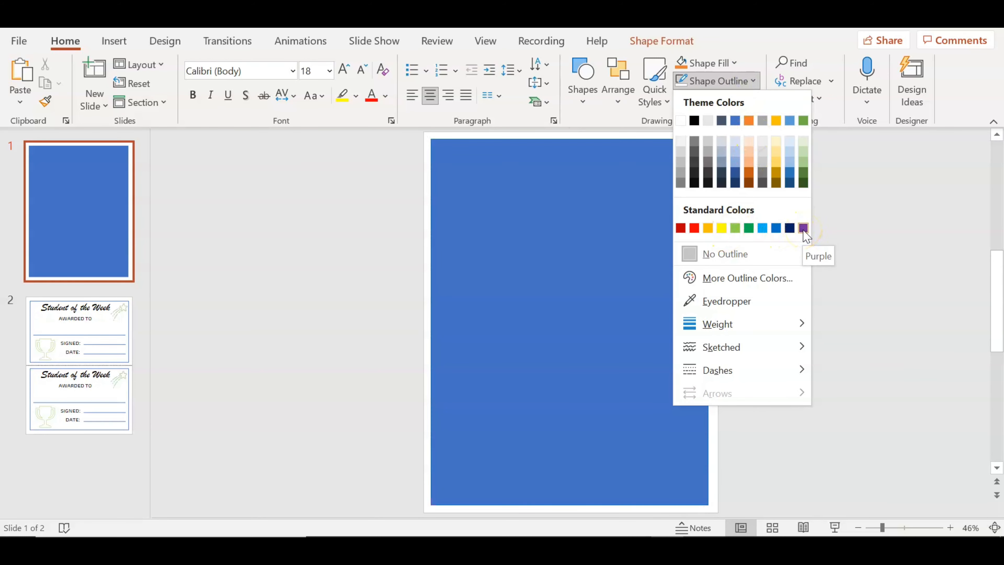
{"action": "left_click", "coordinate": [776, 228]}
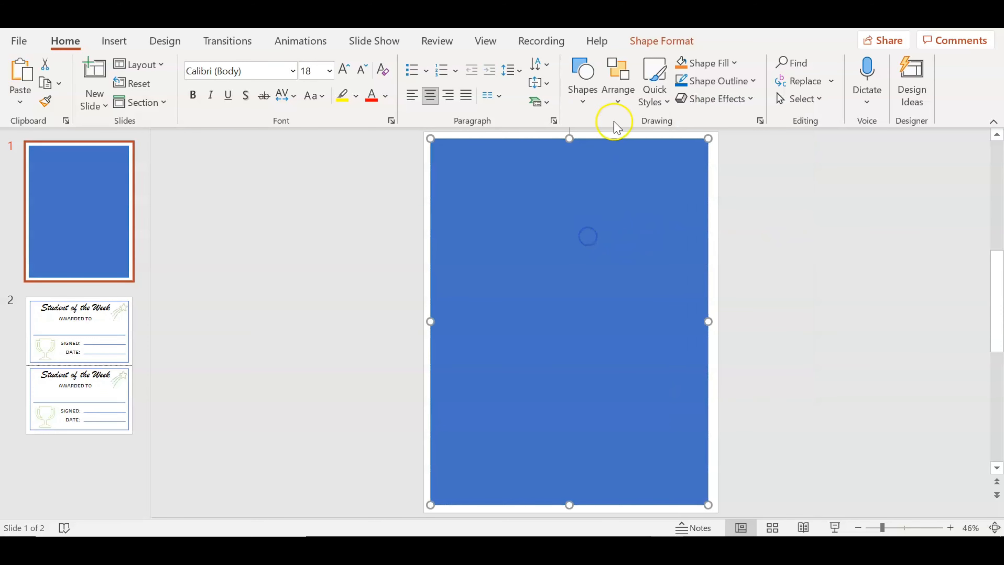
{"action": "left_click", "coordinate": [735, 64]}
{"action": "left_click", "coordinate": [746, 233]}
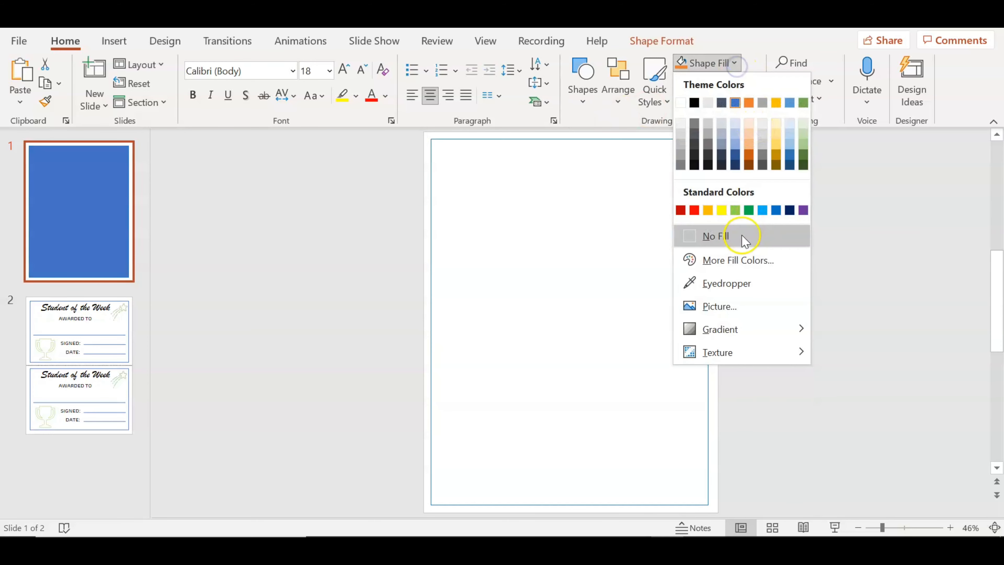
Step: Set the outline weight of the page-sized rectangle on the first slide to 6 pt
{"action": "left_click", "coordinate": [574, 265]}
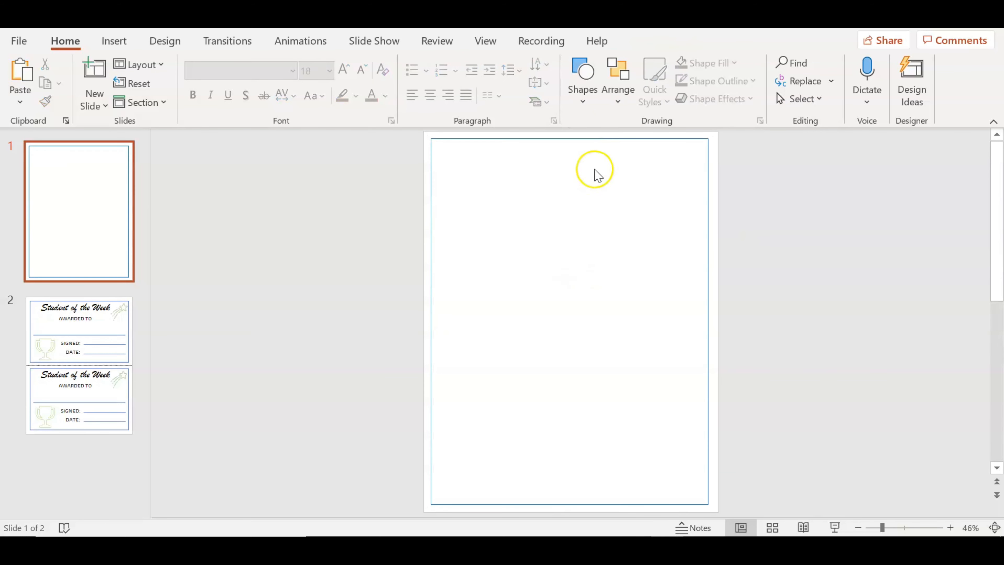
{"action": "left_click", "coordinate": [605, 139]}
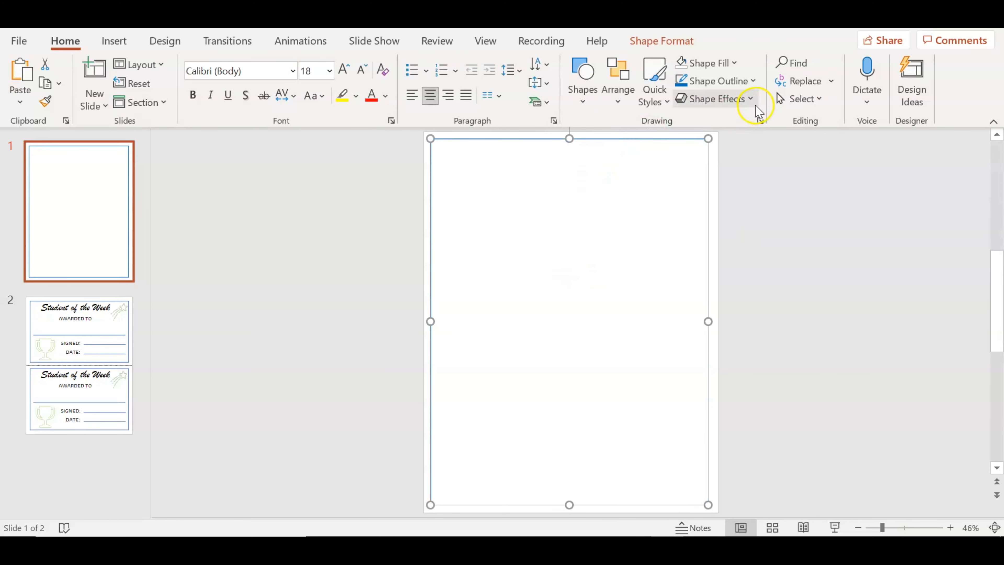
{"action": "left_click", "coordinate": [754, 81]}
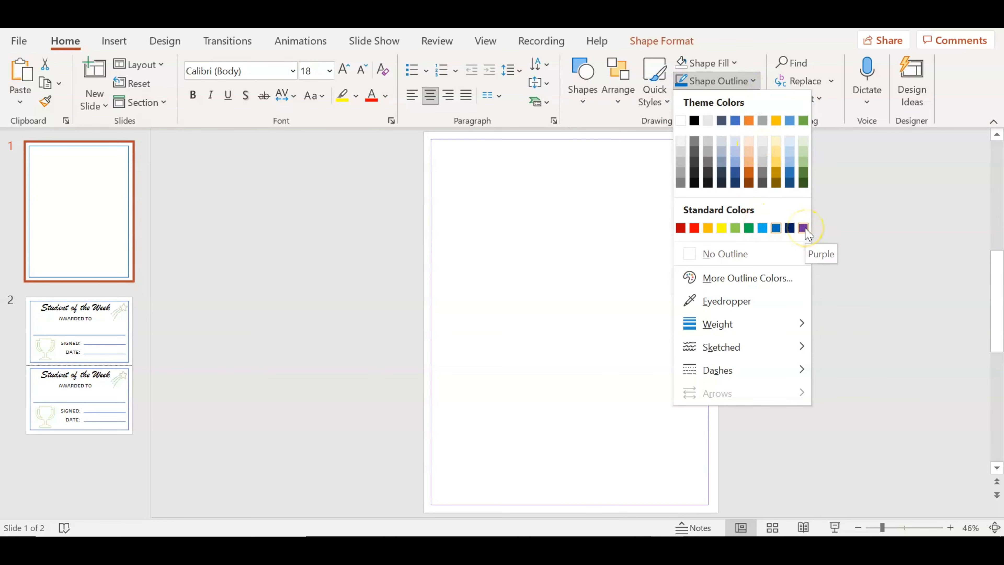
{"action": "left_click", "coordinate": [519, 222]}
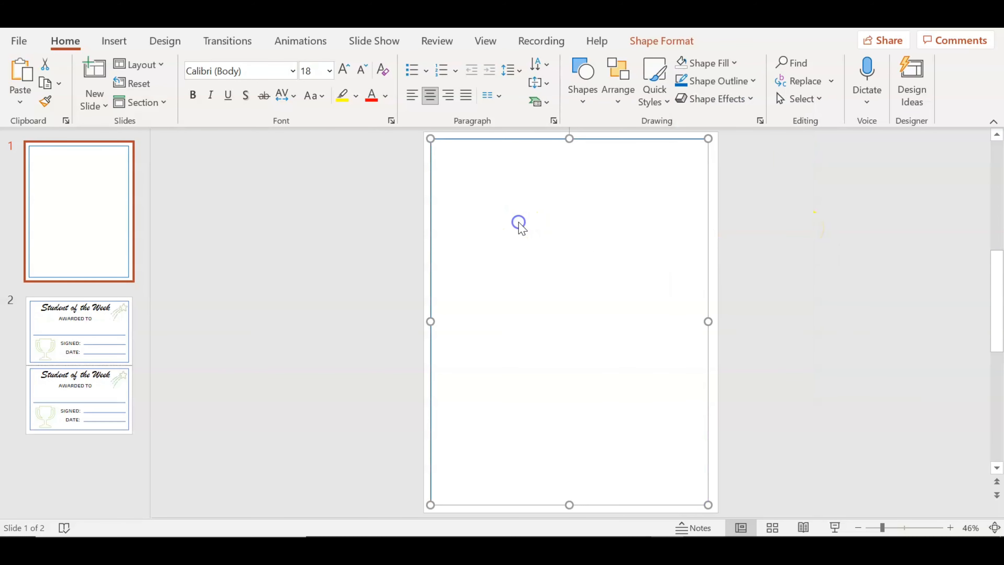
{"action": "left_click", "coordinate": [755, 82]}
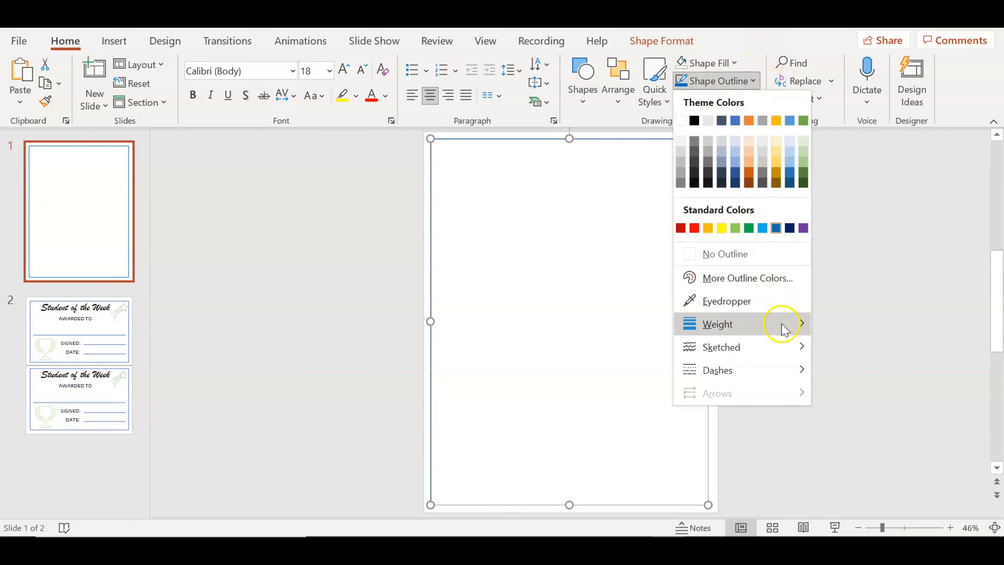
{"action": "mouse_move", "coordinate": [782, 324]}
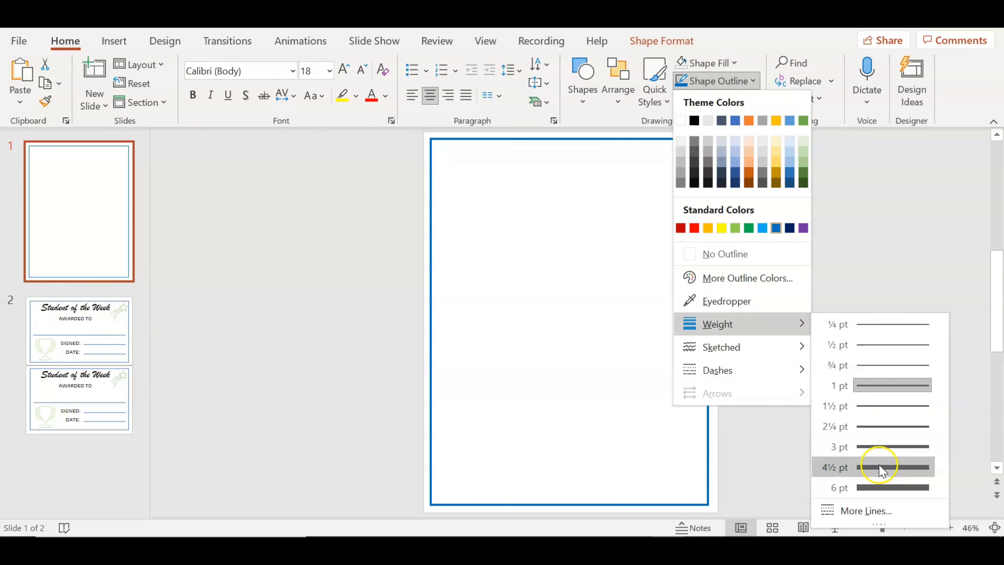
{"action": "left_click", "coordinate": [874, 487]}
{"action": "left_click", "coordinate": [609, 343]}
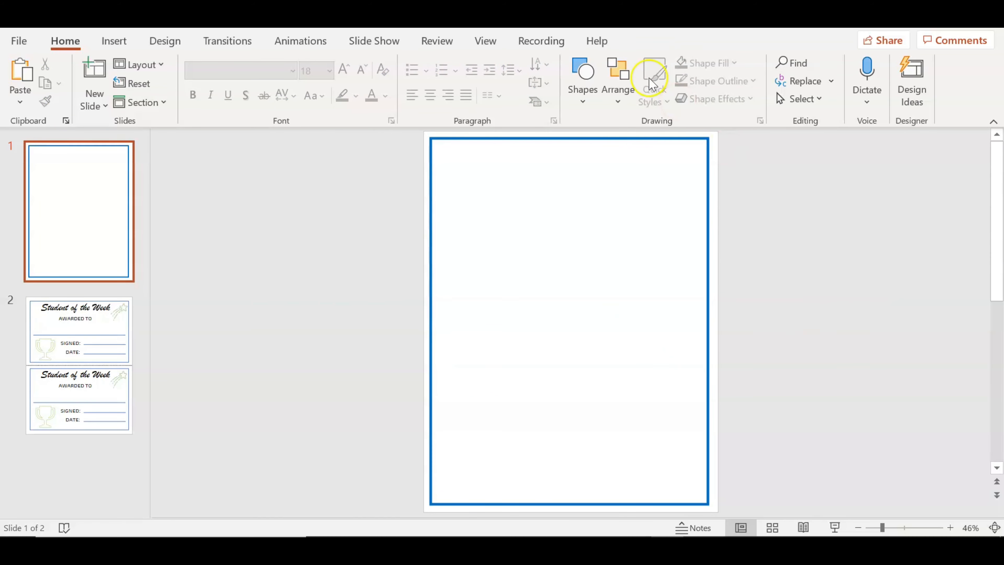
Step: Preview the dash and sketched outline styles on the page border, then reapply the 6 pt weight
{"action": "left_click", "coordinate": [434, 139]}
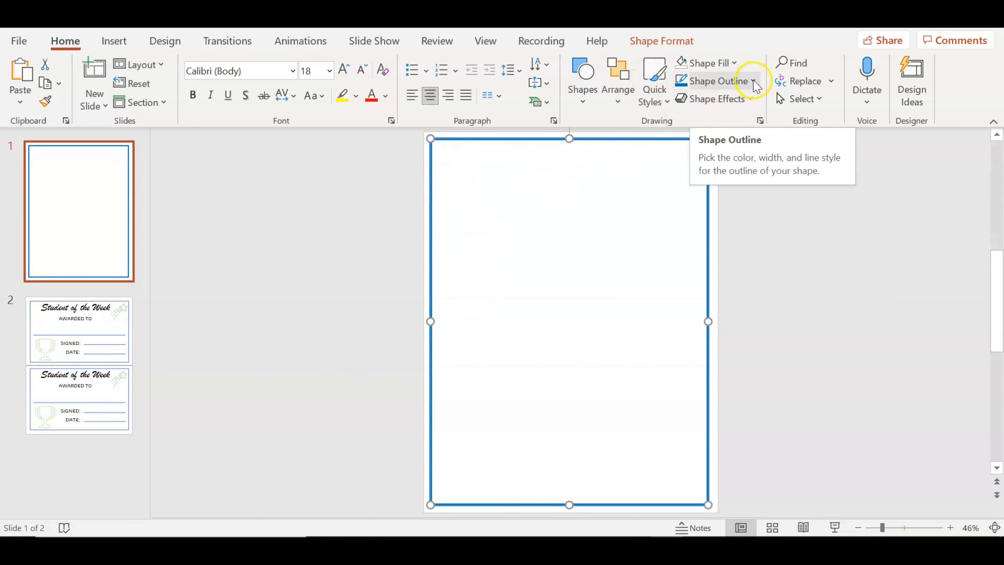
{"action": "left_click", "coordinate": [753, 81]}
{"action": "mouse_move", "coordinate": [799, 381]}
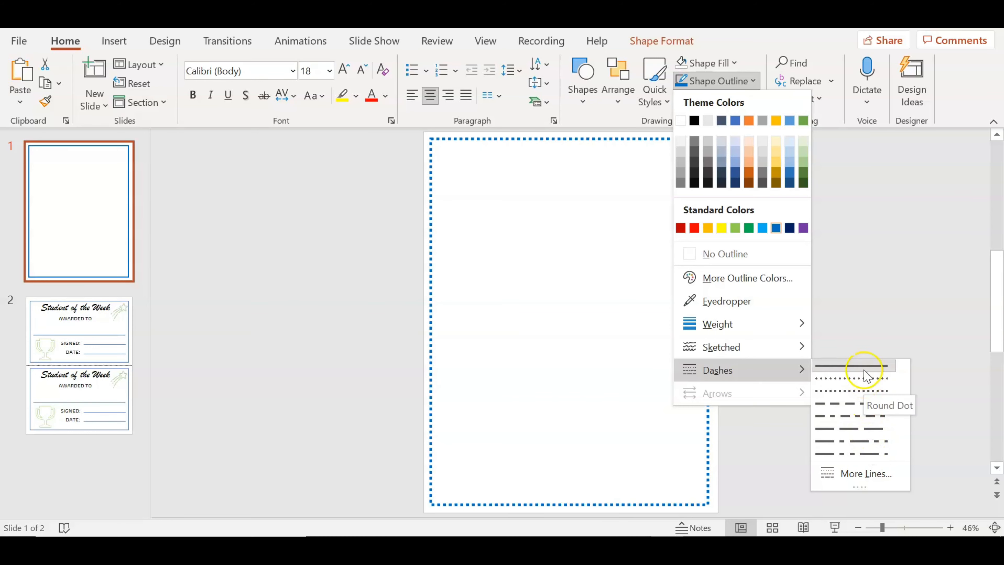
{"action": "mouse_move", "coordinate": [784, 348]}
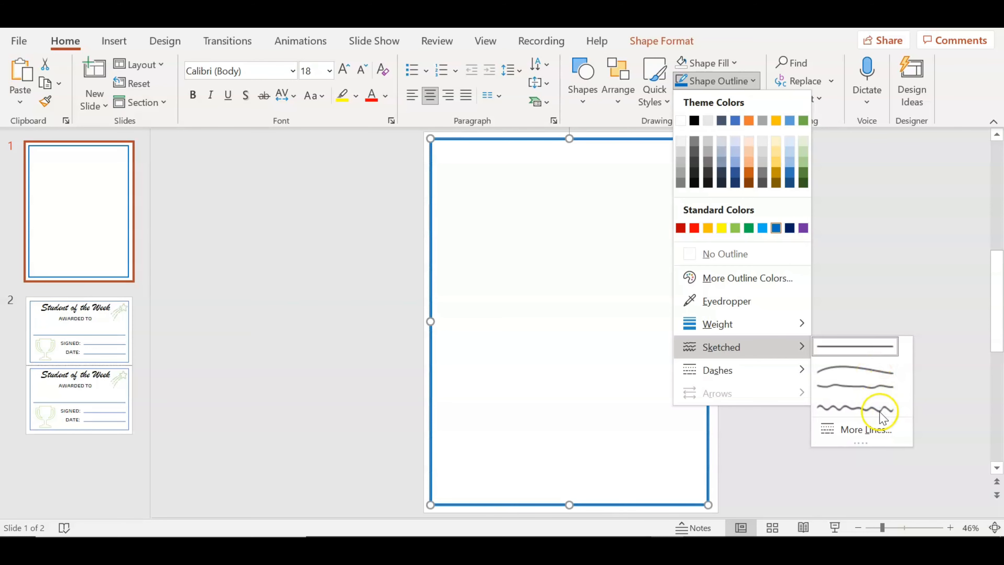
{"action": "mouse_move", "coordinate": [762, 330]}
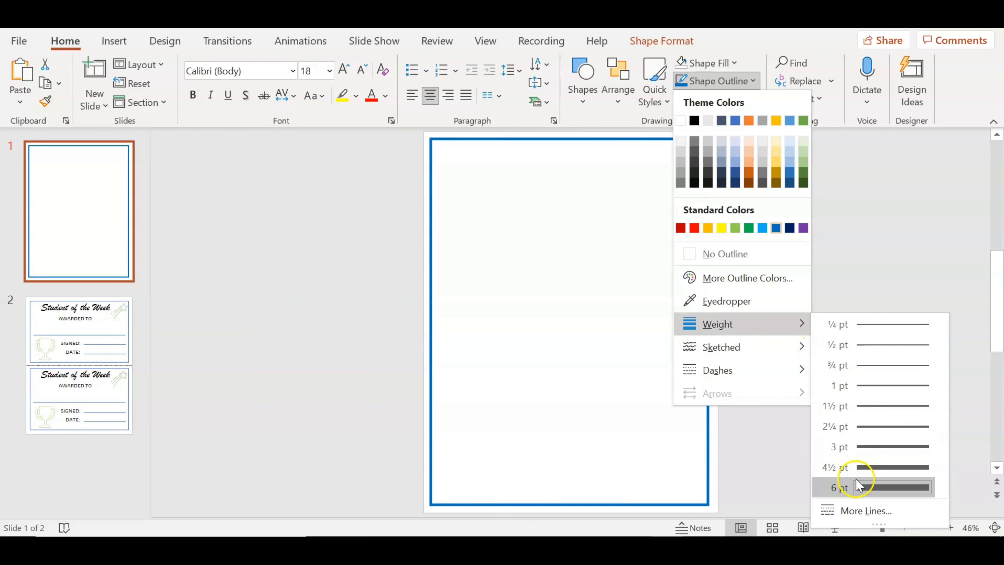
{"action": "left_click", "coordinate": [864, 487]}
{"action": "left_click", "coordinate": [880, 353]}
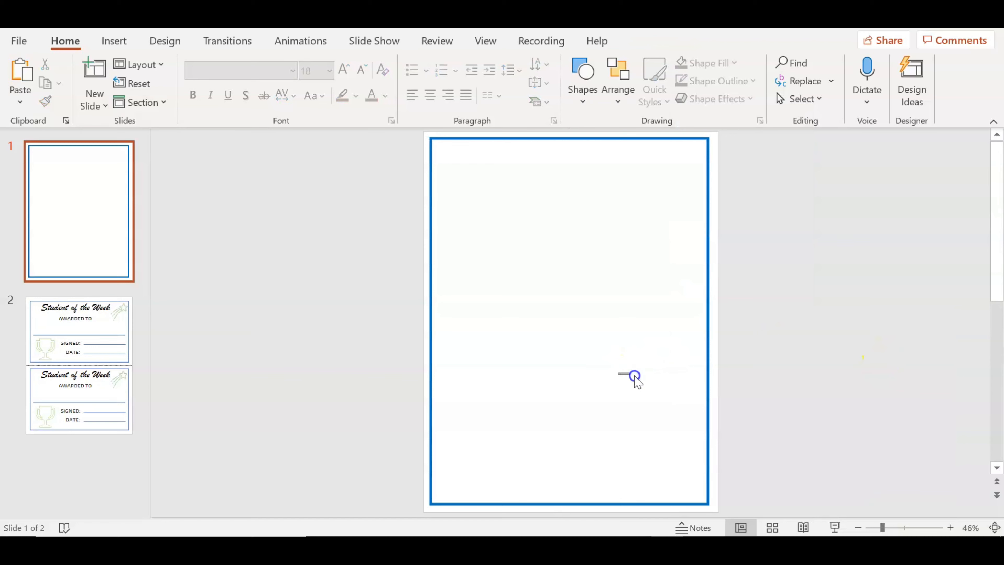